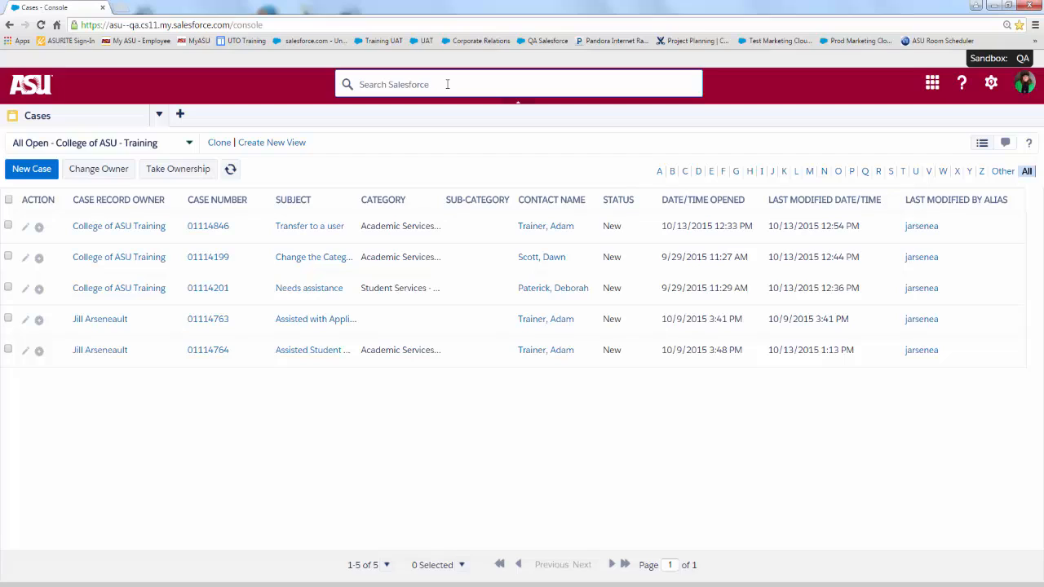
- Search for the contact's last name with a trailing asterisk wildcard and open the first matching contact record
text(Trainer*)
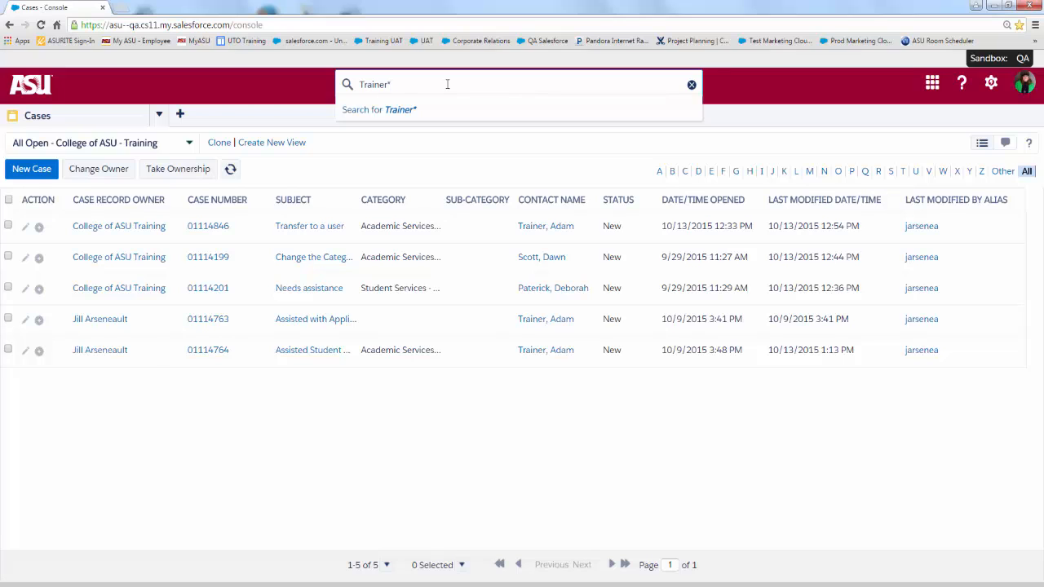
key(Return)
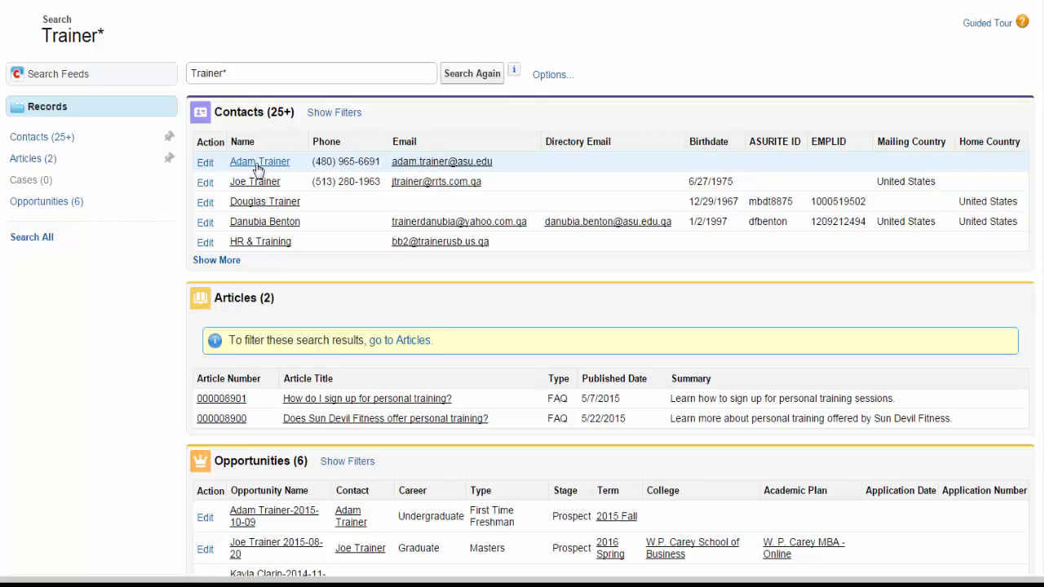
click(258, 167)
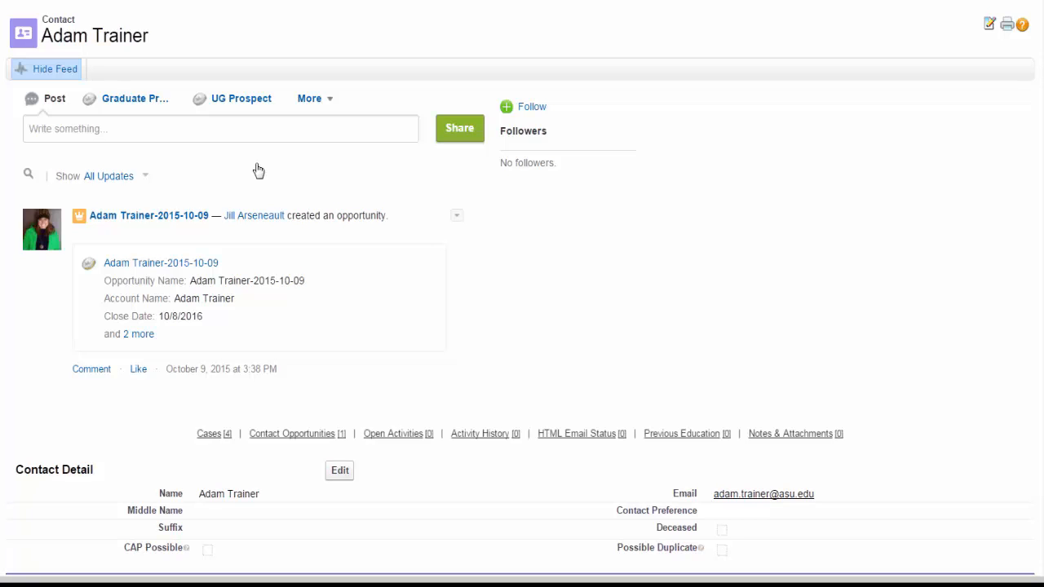
- Start a new case from the contact's related Cases list using the ASU Service record type
scroll(522, 326, down, 2)
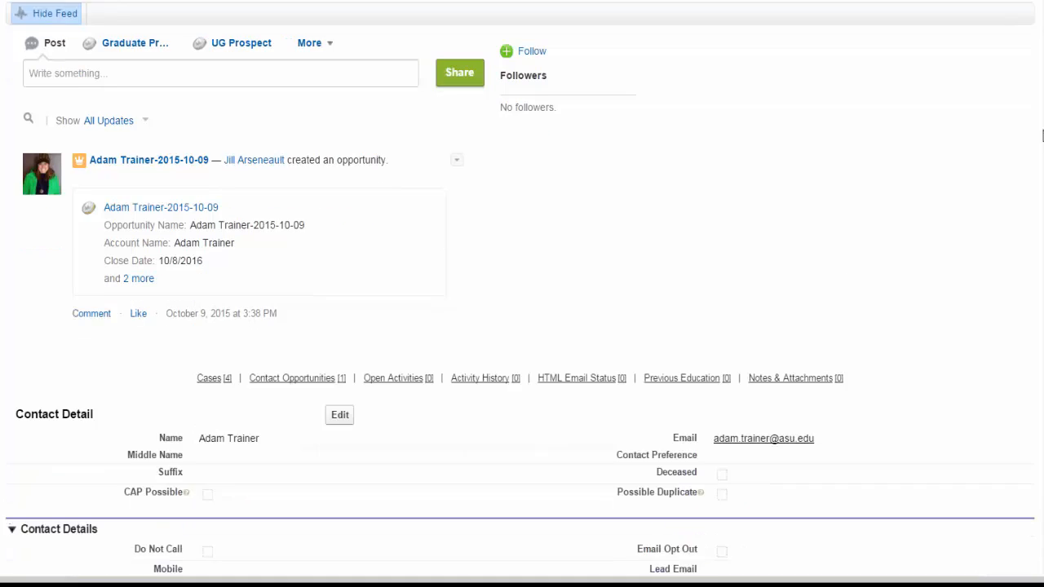
mouse_move(211, 336)
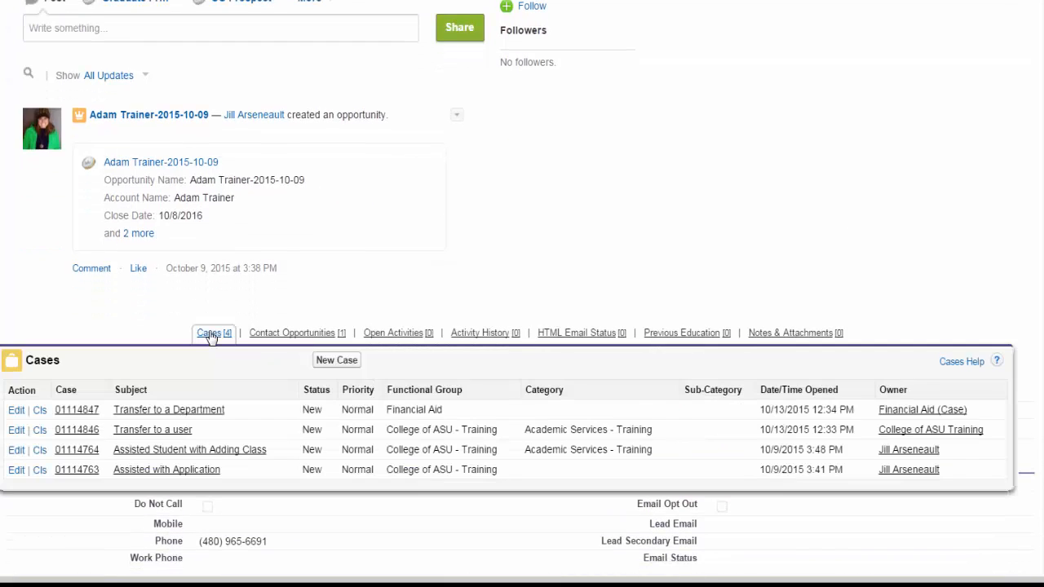
click(338, 361)
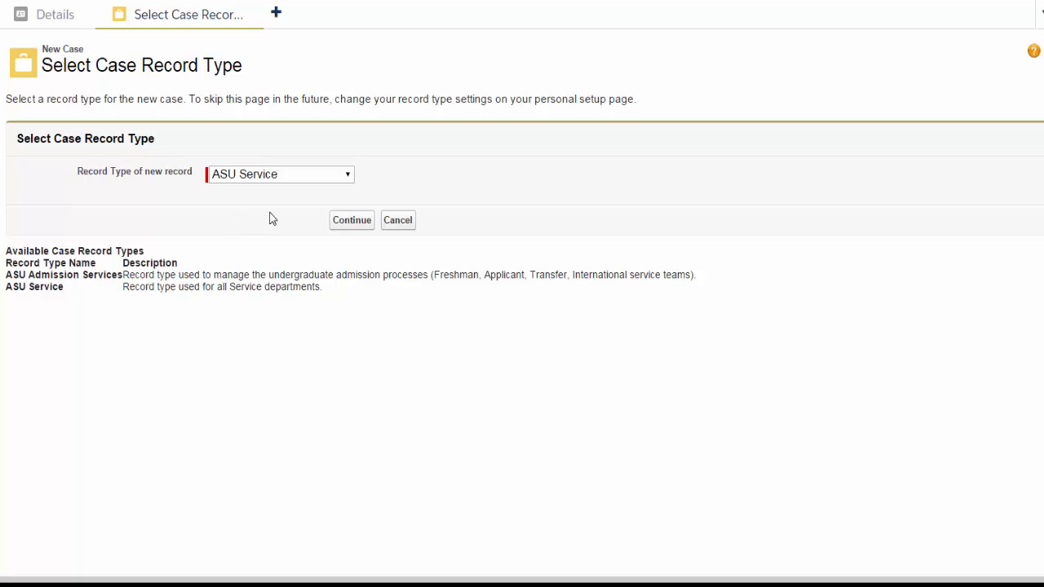
click(301, 179)
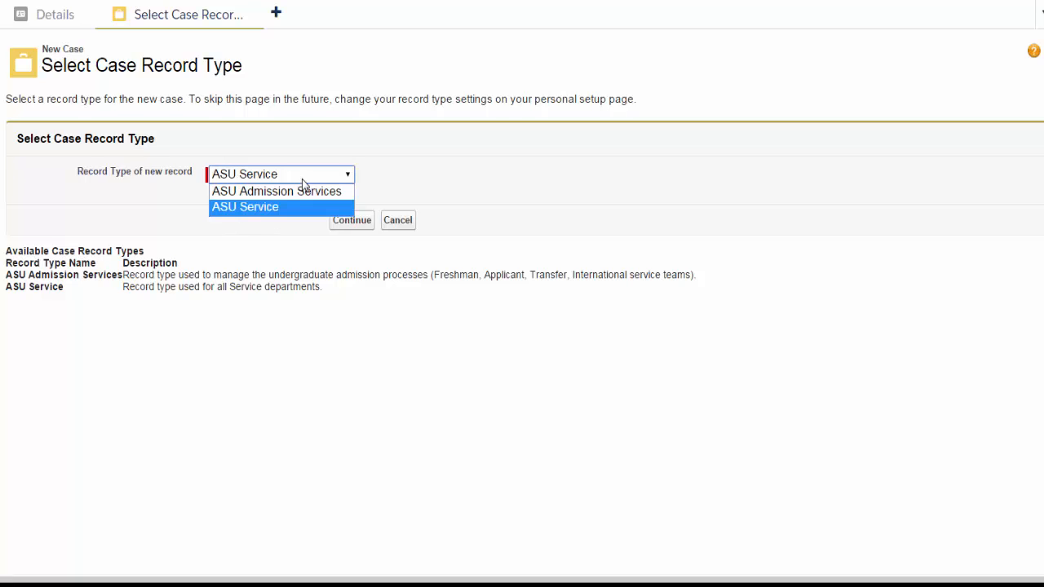
click(422, 178)
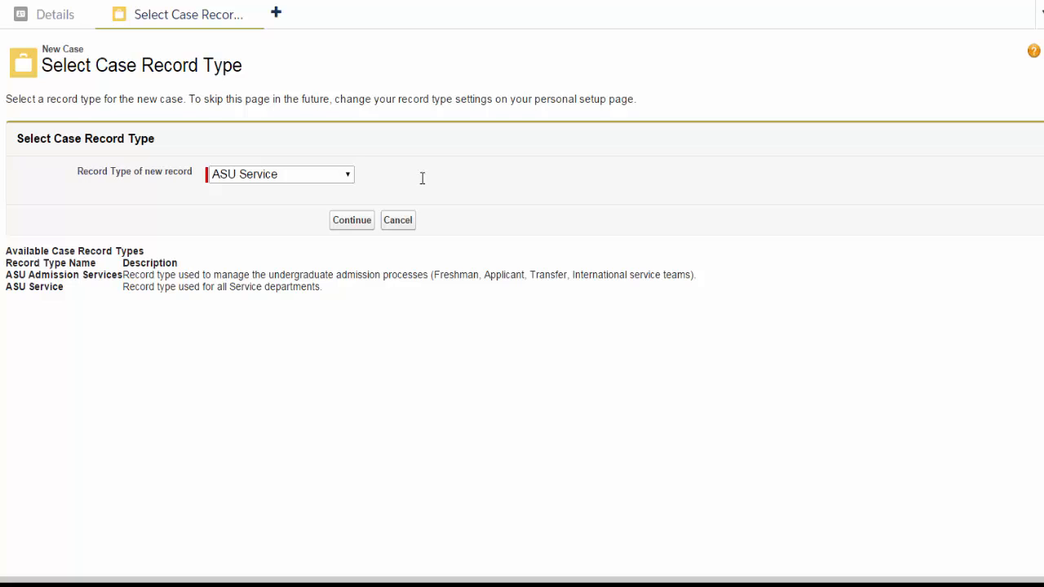
click(359, 224)
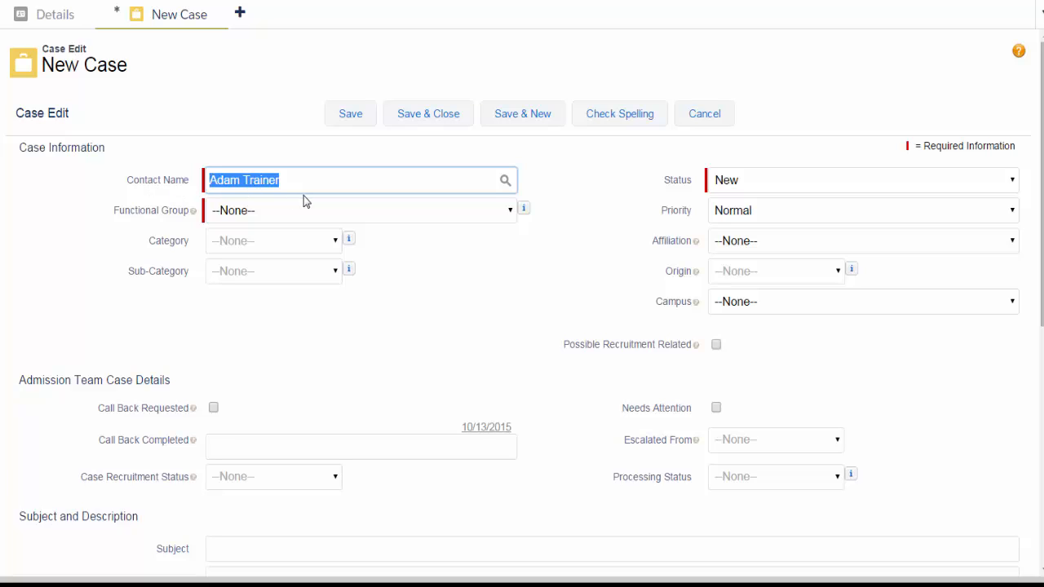
- Set the case's functional group to College of ASU - Training and its category to Student Services - Training
click(324, 164)
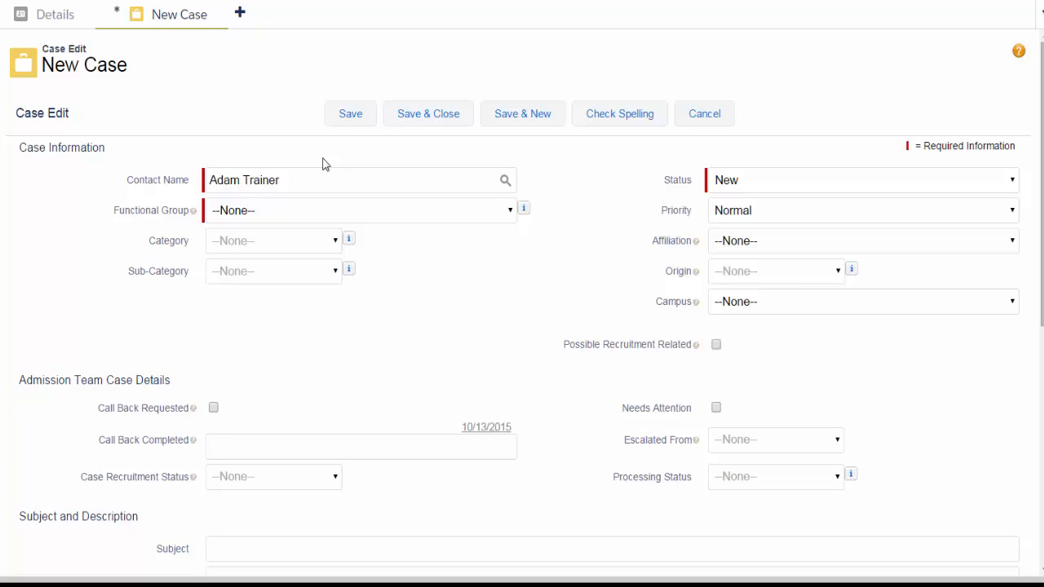
click(512, 213)
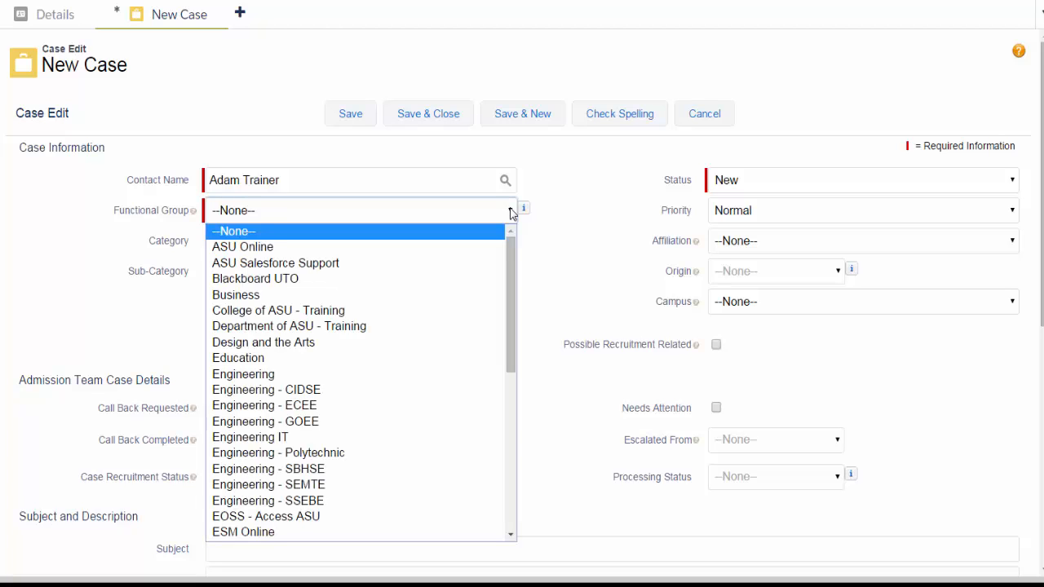
click(355, 310)
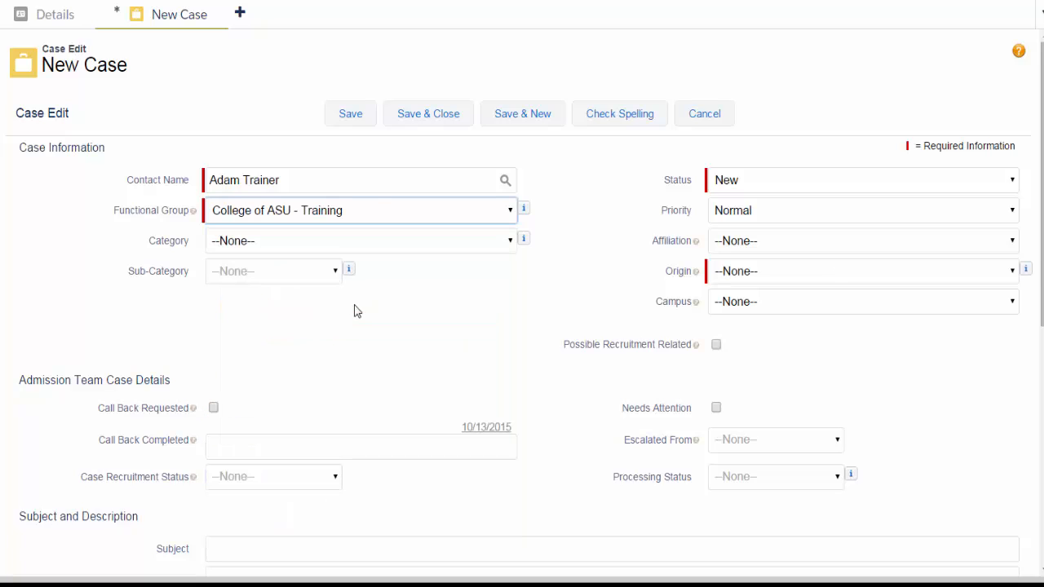
click(511, 243)
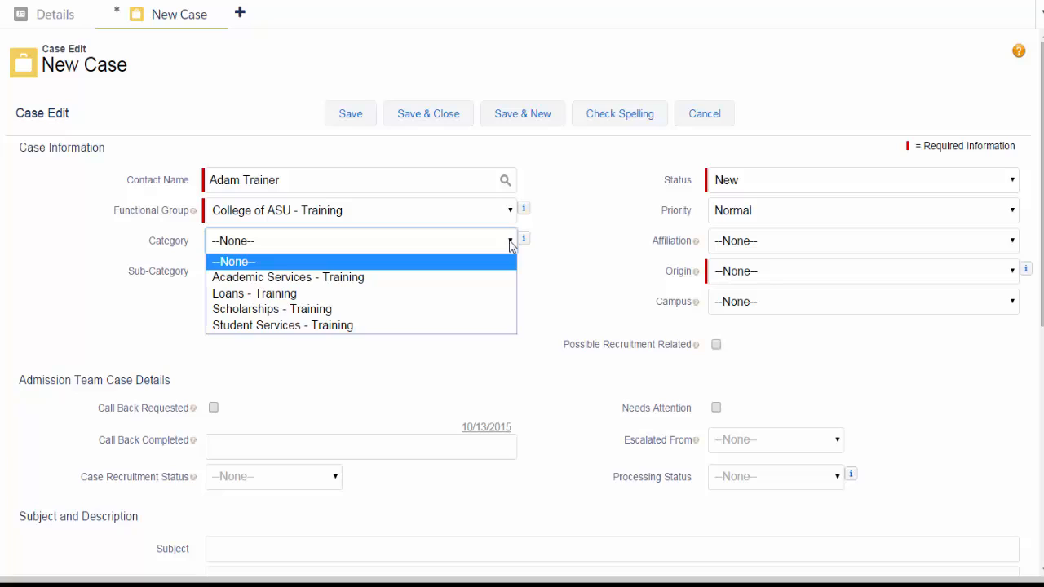
click(433, 326)
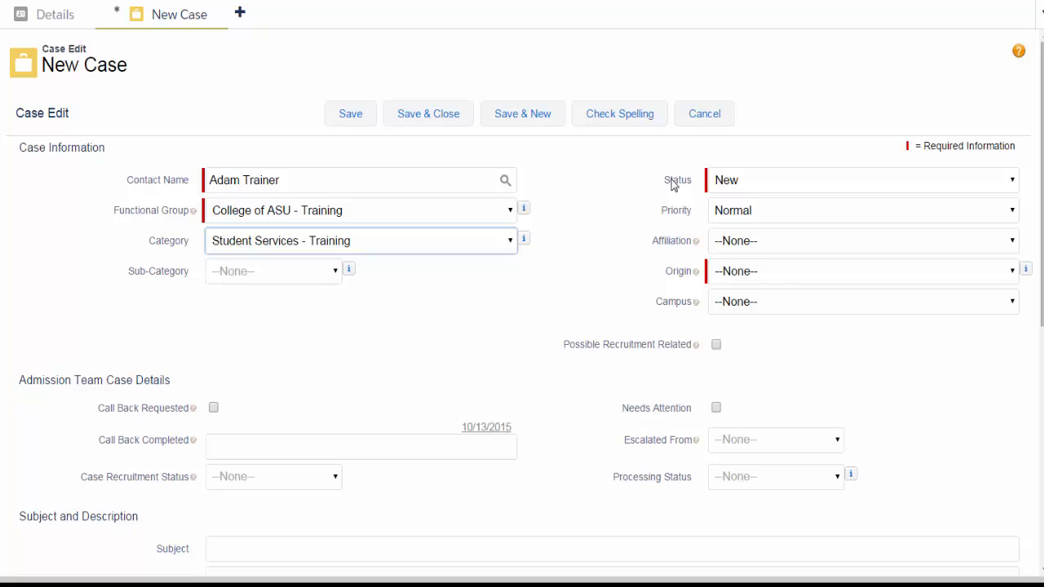
click(680, 225)
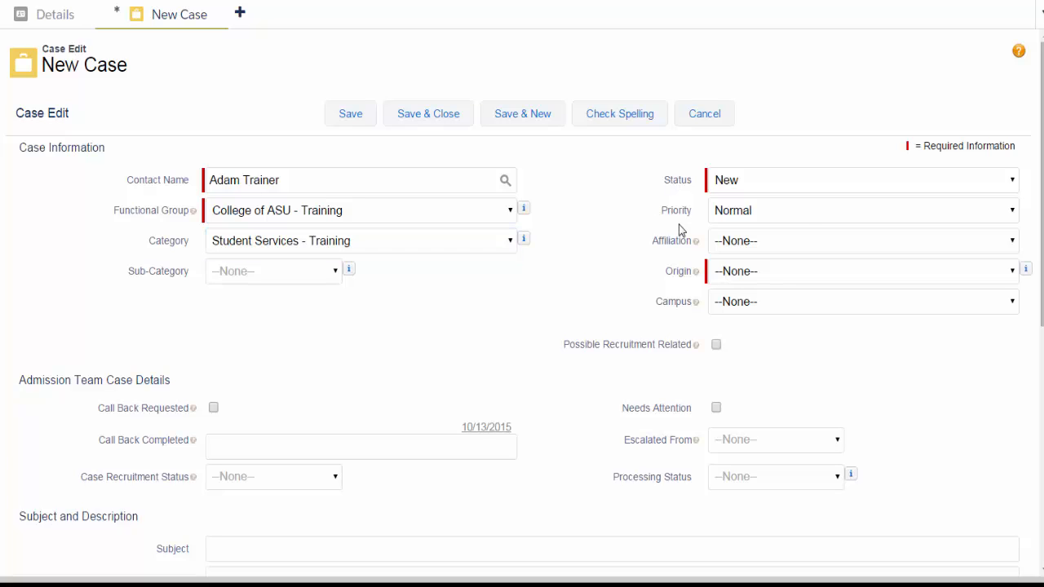
click(804, 212)
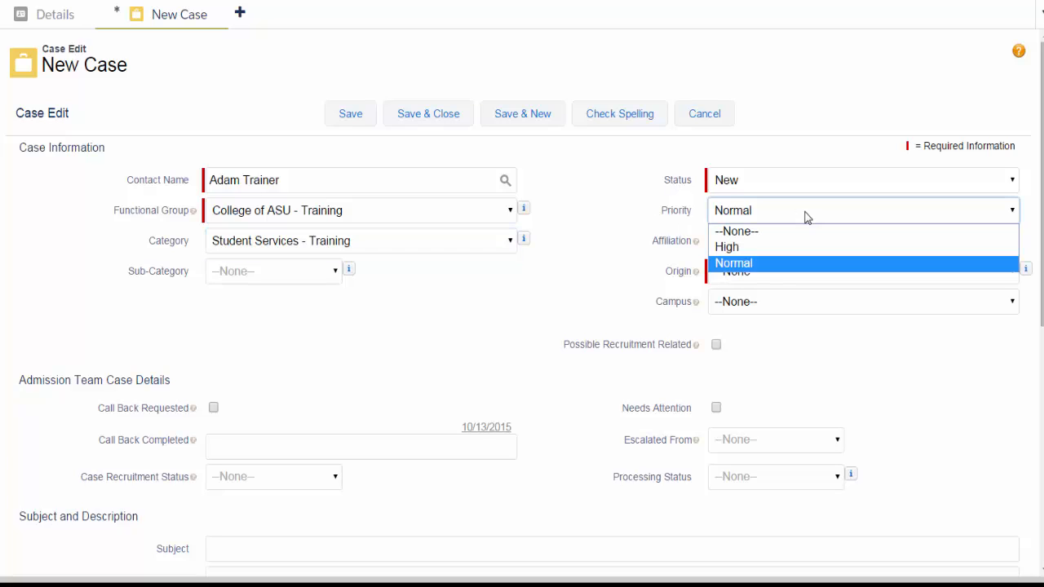
click(680, 233)
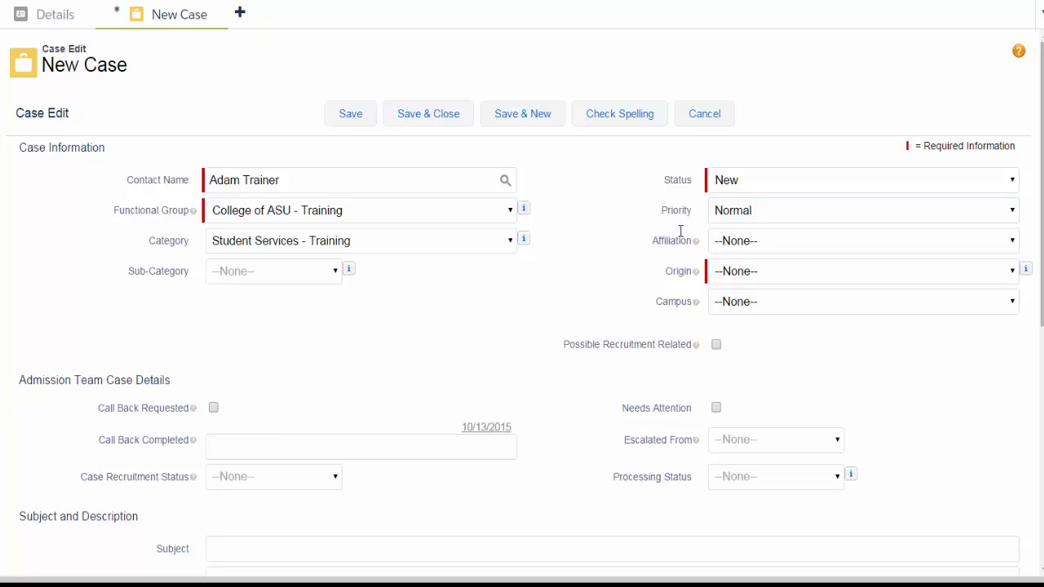
- Set the case's affiliation to Student, its origin to Email and its campus to Tempe
click(1011, 246)
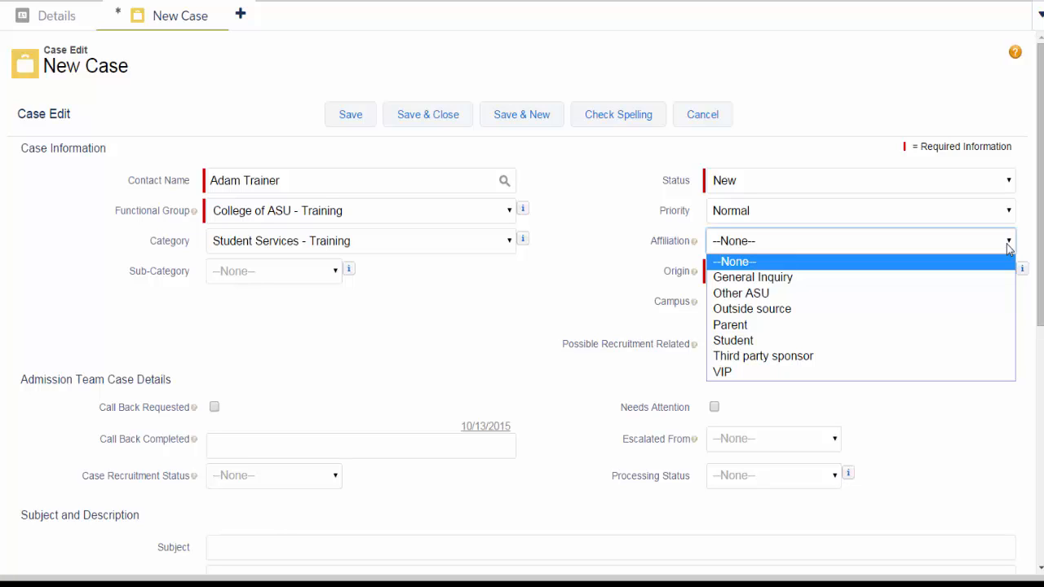
click(924, 341)
click(1002, 274)
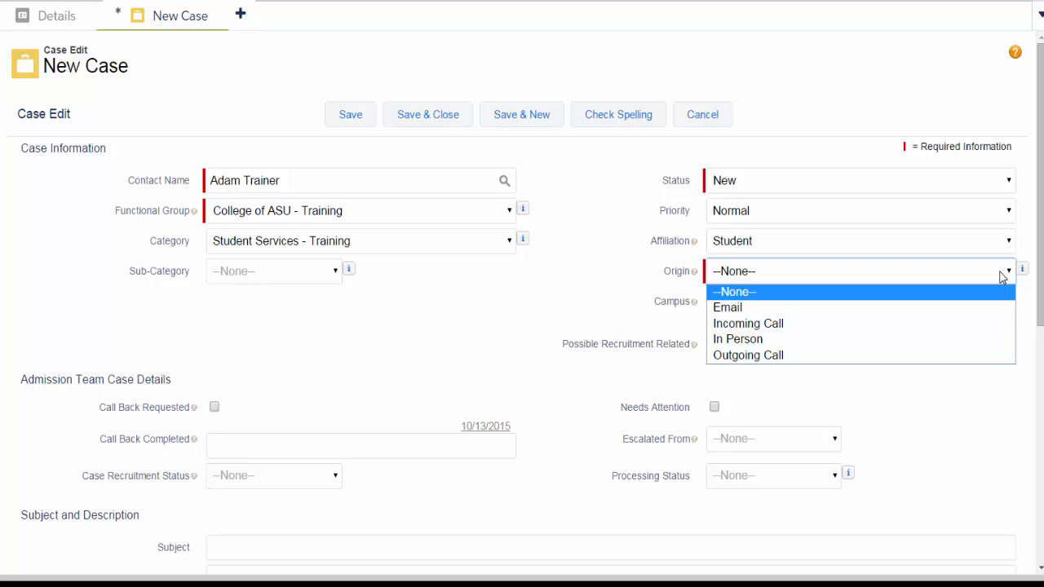
click(903, 308)
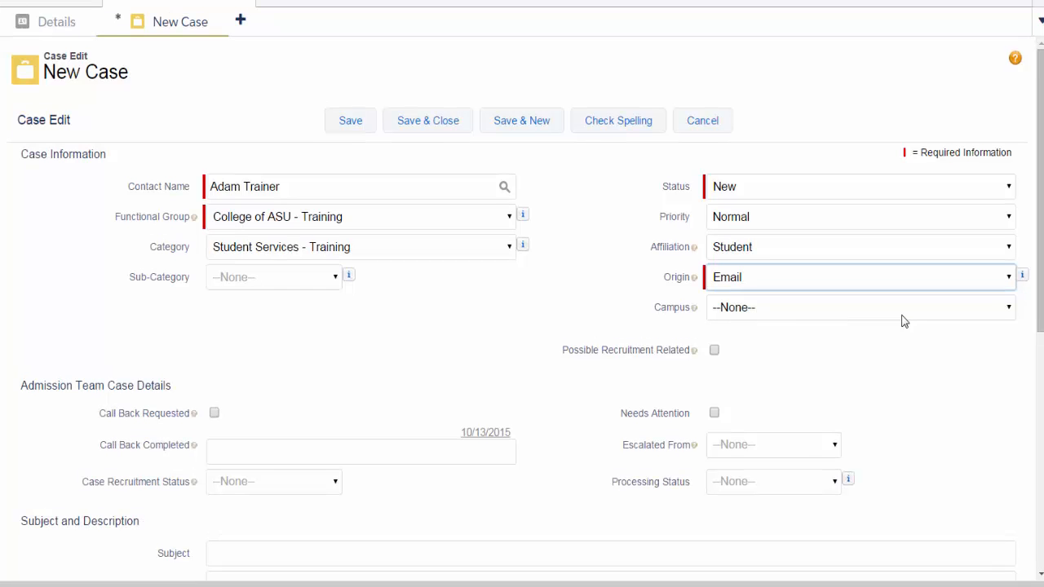
click(903, 310)
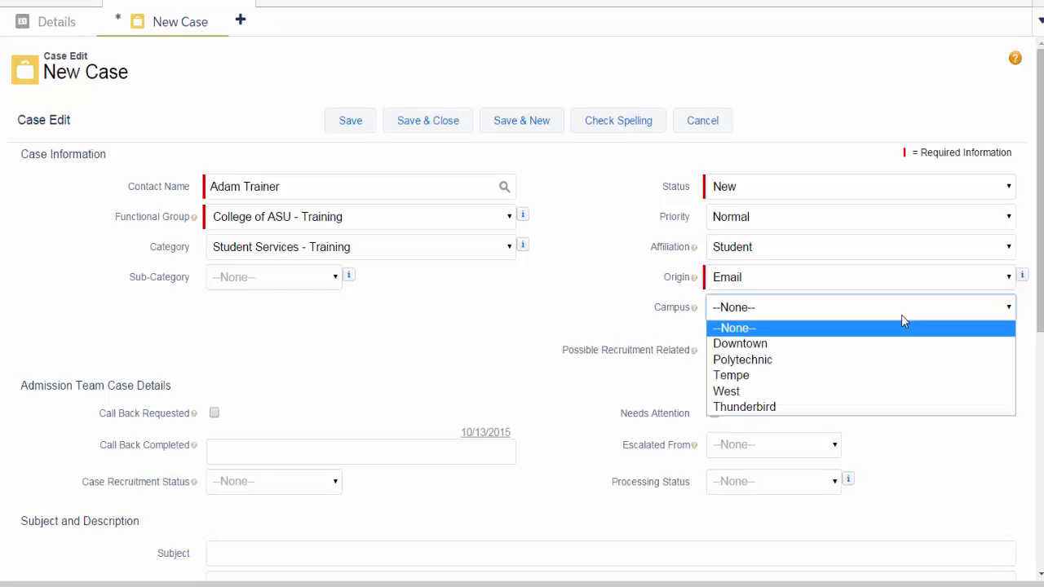
click(879, 376)
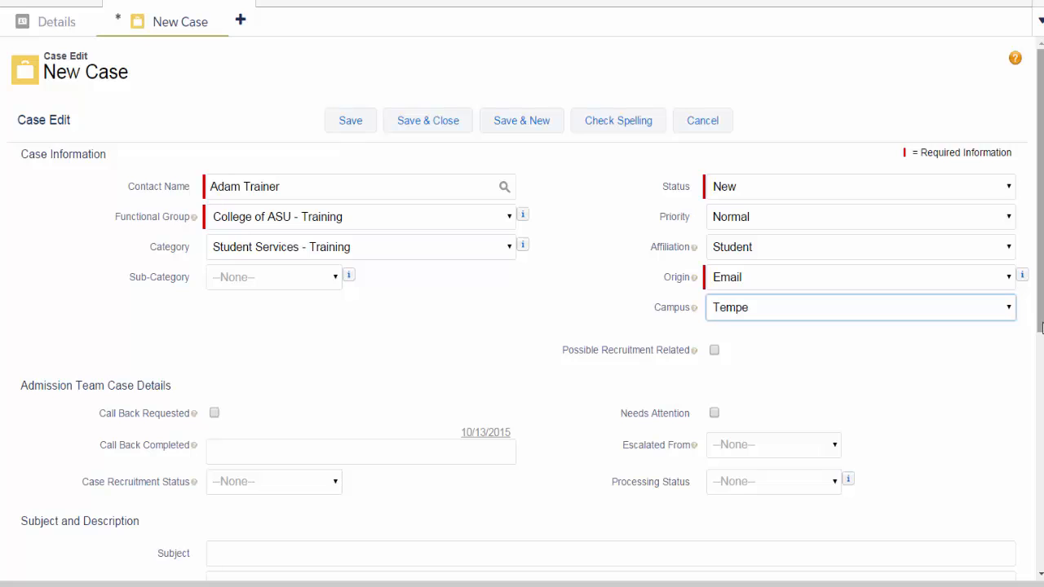
- Enter "Assisted the student with Adding a class" as the case subject
scroll(1042, 326, down, 3)
click(629, 439)
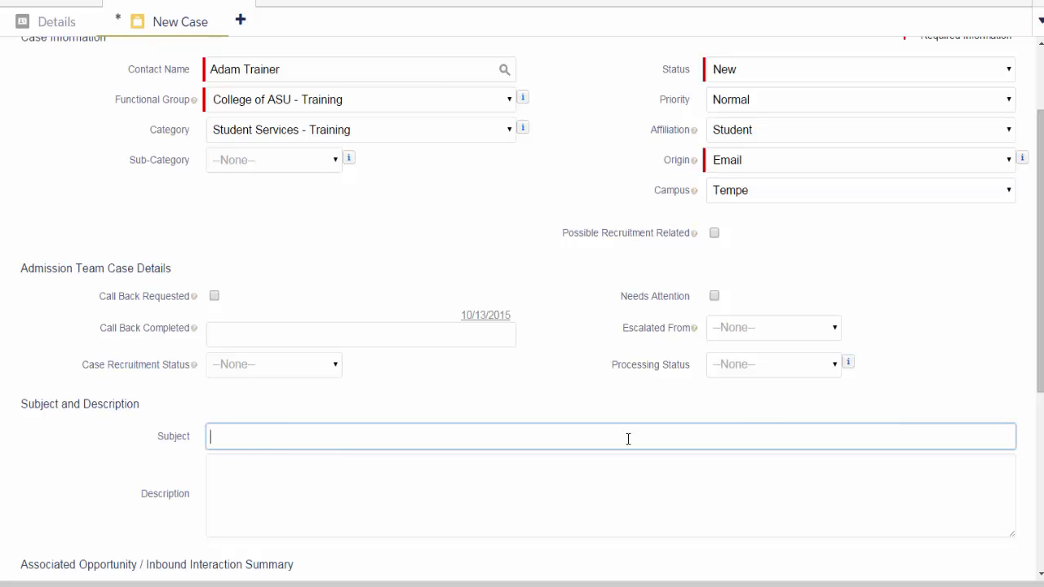
text(As)
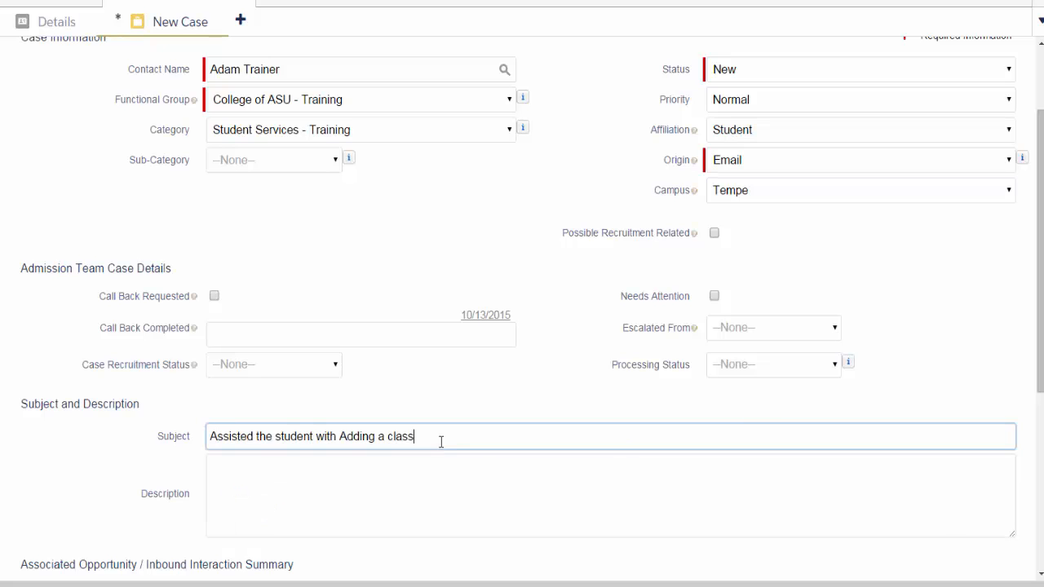
- Copy the subject text into the description and append ". I will follow with the student via email once the task has been completed."
drag(442, 442, 205, 415)
key(ctrl+c)
click(248, 471)
key(ctrl+v)
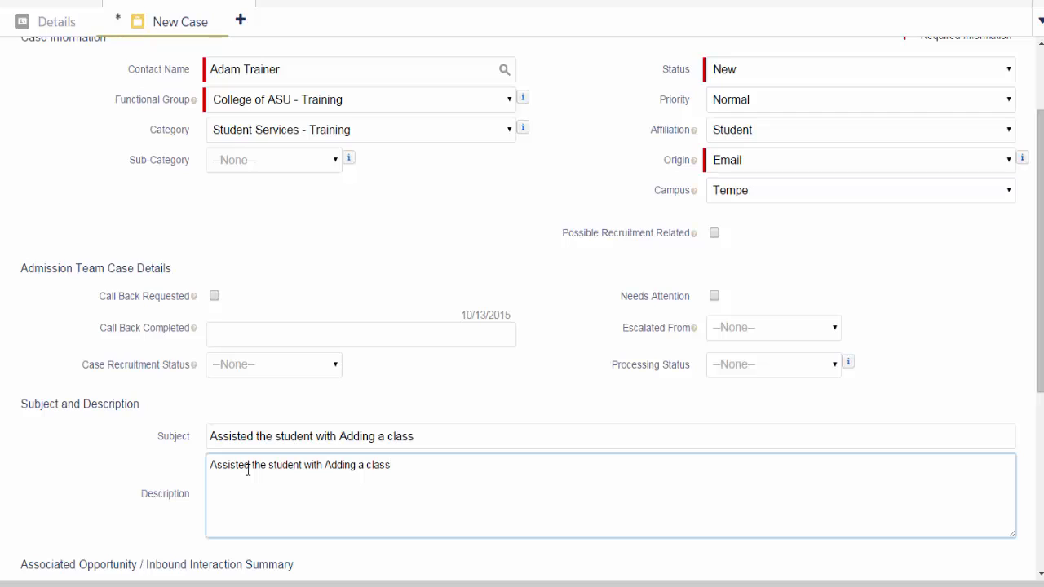
text(. II will follow with the student via email once the task has been completed.)
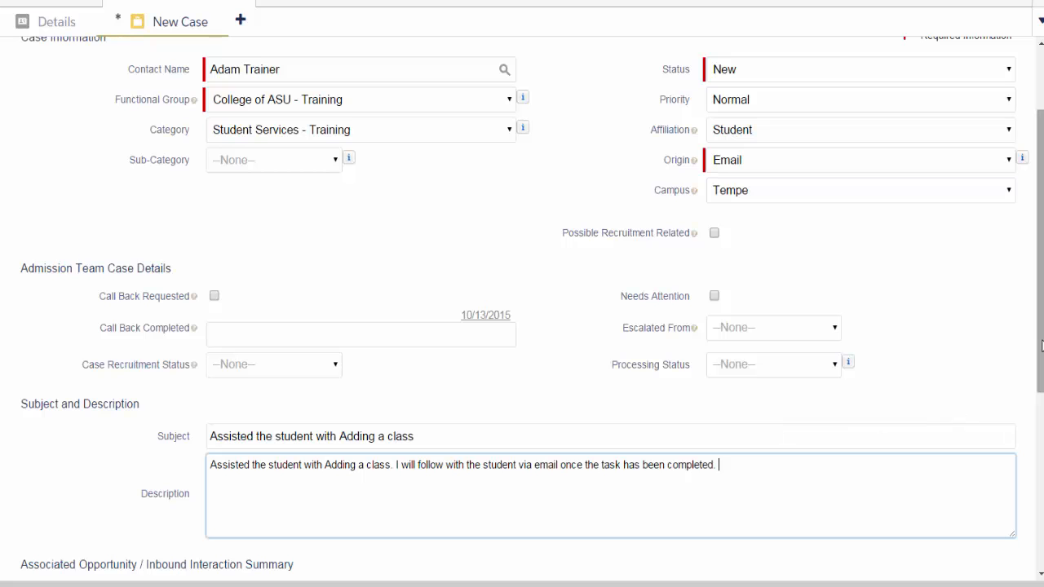
- Save the new case
drag(1041, 346, 1041, 294)
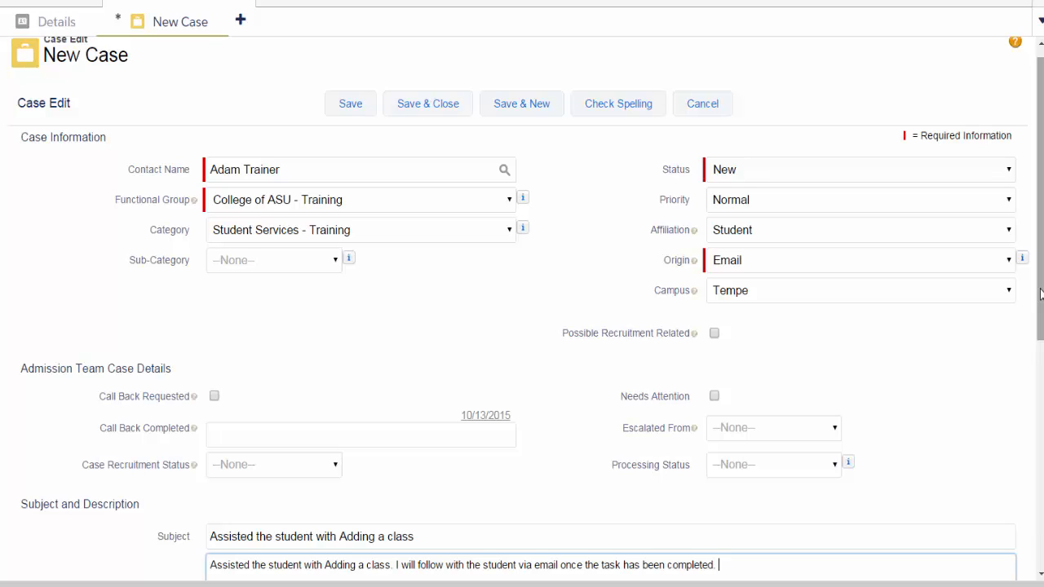
click(355, 109)
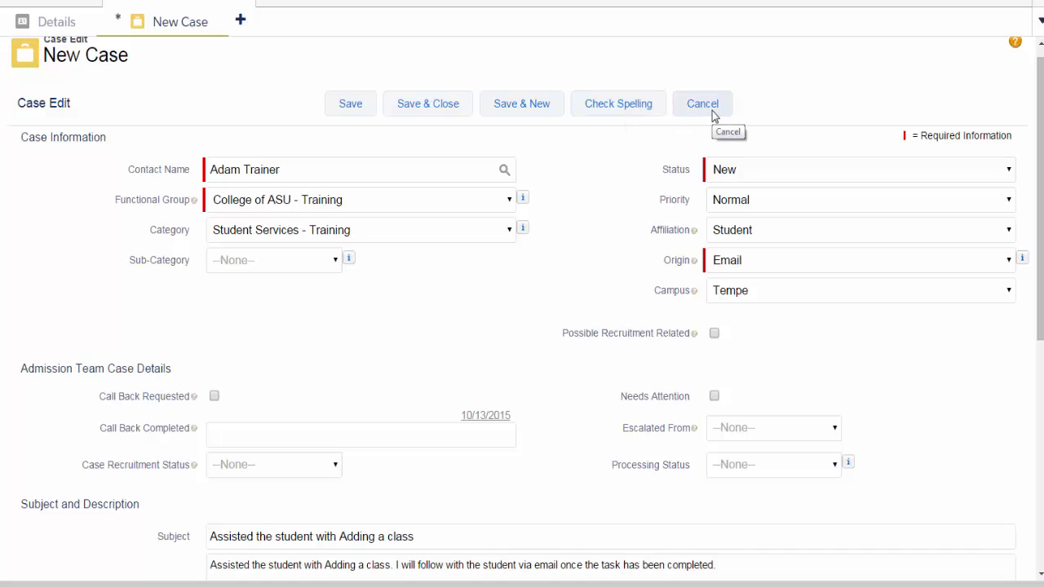
click(351, 106)
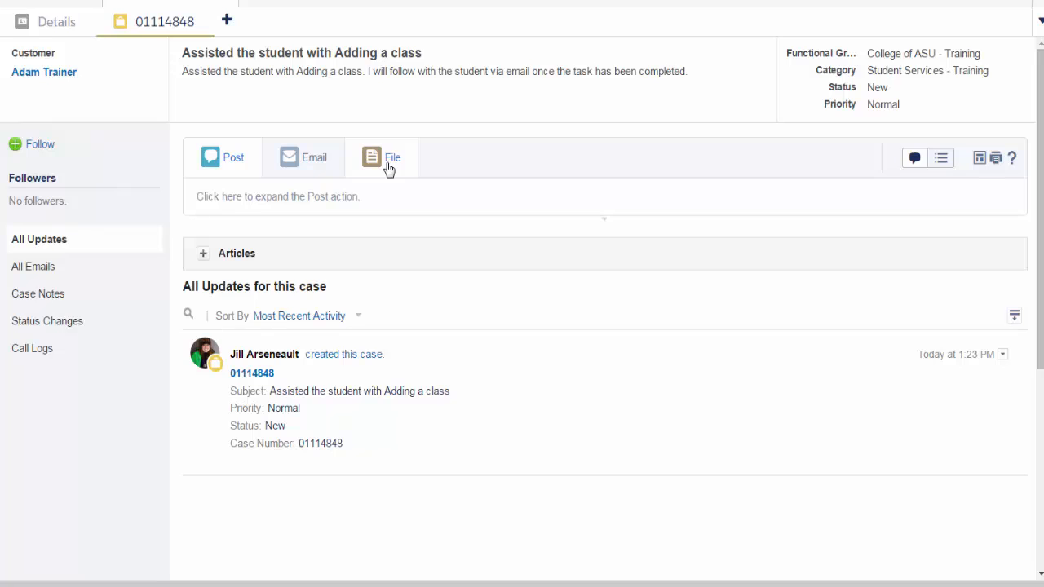
- Share a post on the case feed mentioning the manager, with the text "Will you review this case before I send them an email?"
click(395, 194)
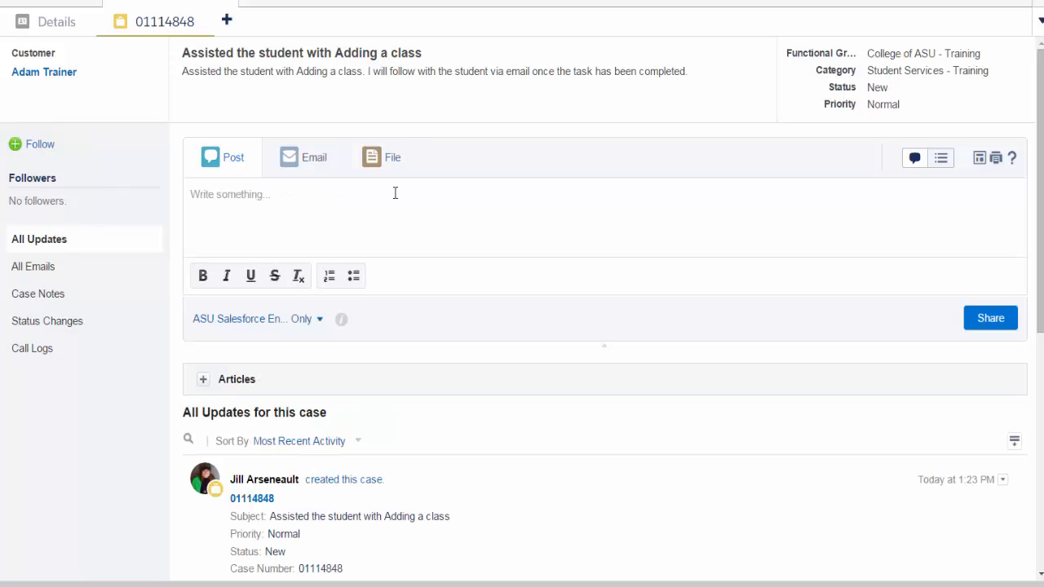
click(394, 194)
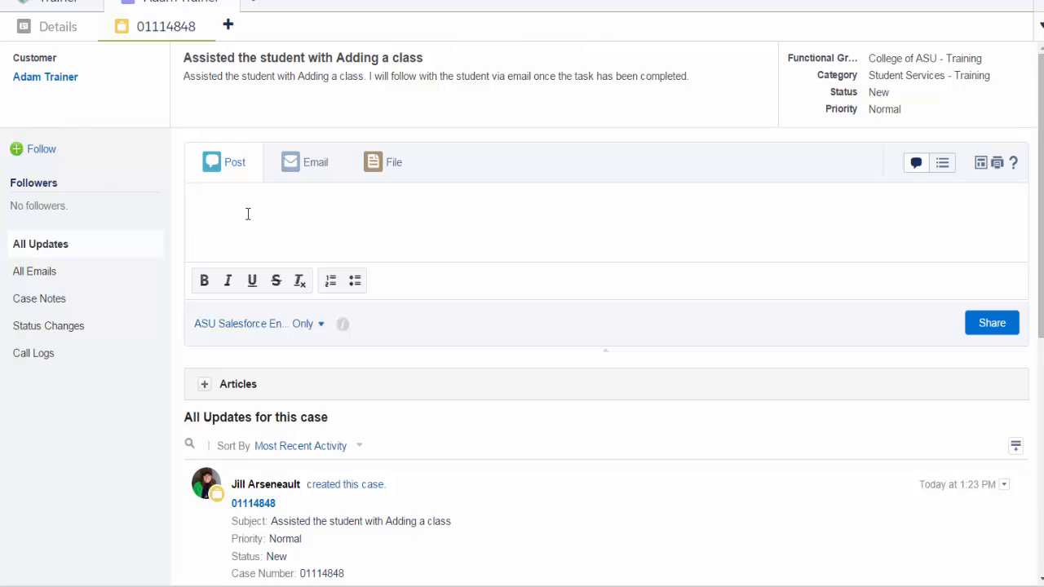
text(@)
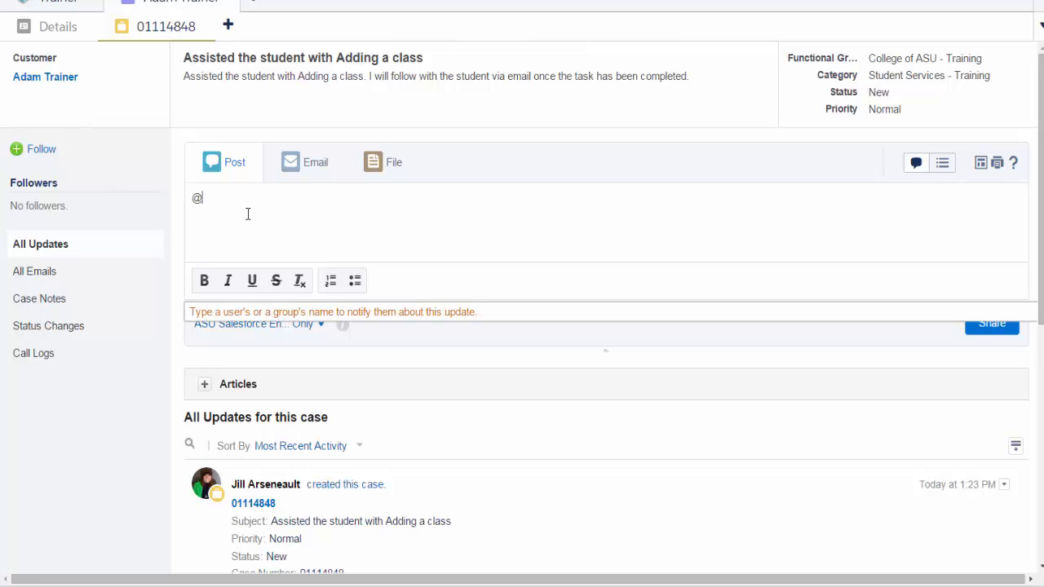
text(paul)
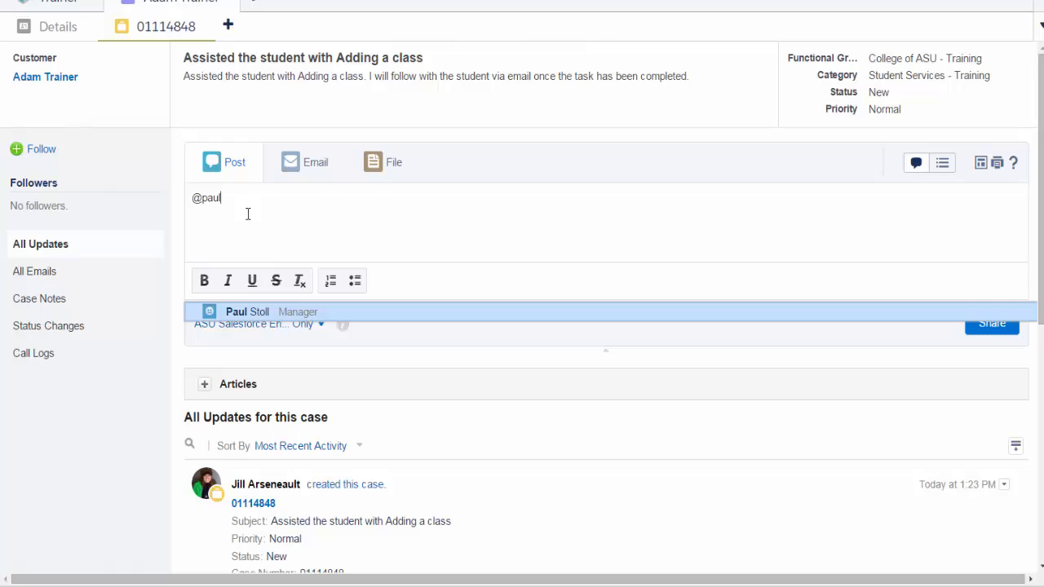
key(Return)
text(Will you review this case before I send them )
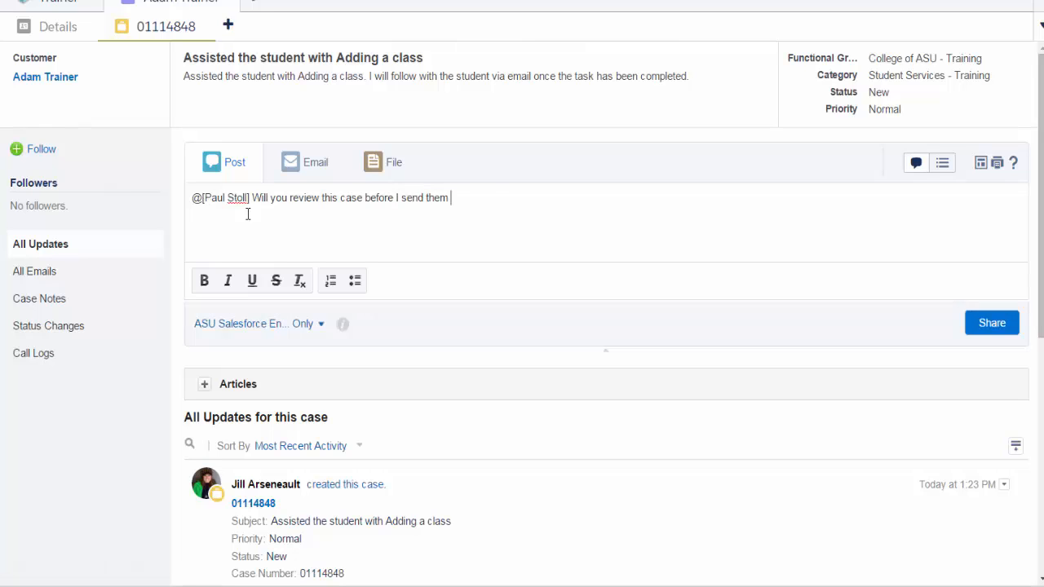
text(an email?)
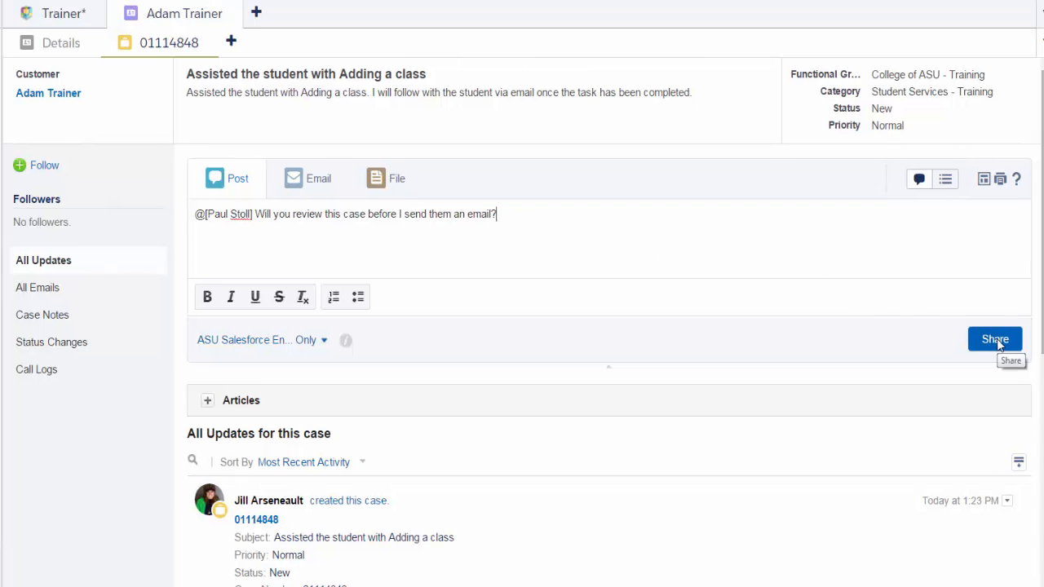
click(997, 341)
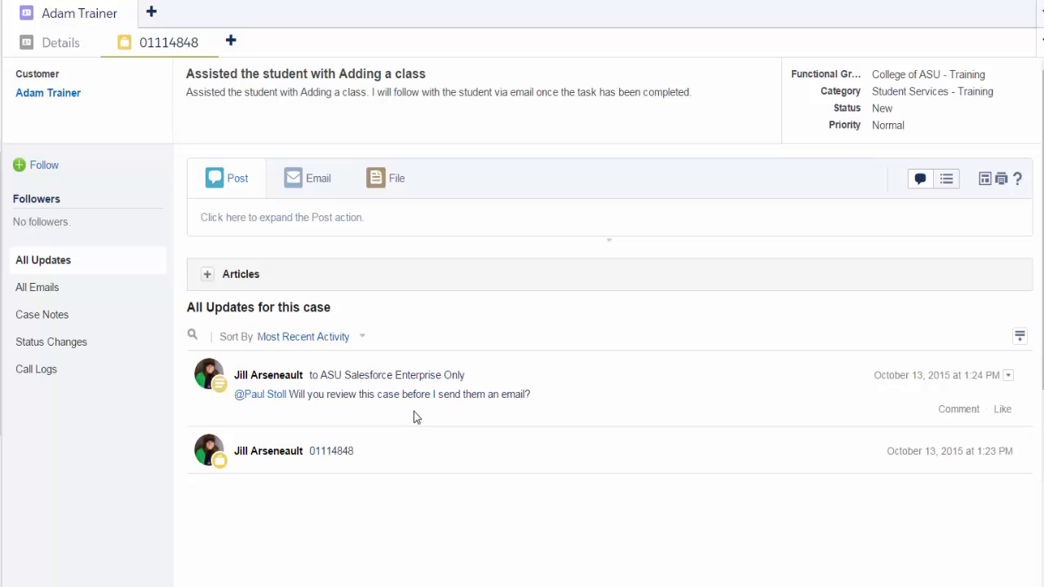
- Start an email on the case using the "College of ASU - Training | Case Mgmt Customer Response" template from the College of ASU - Training folder
click(306, 188)
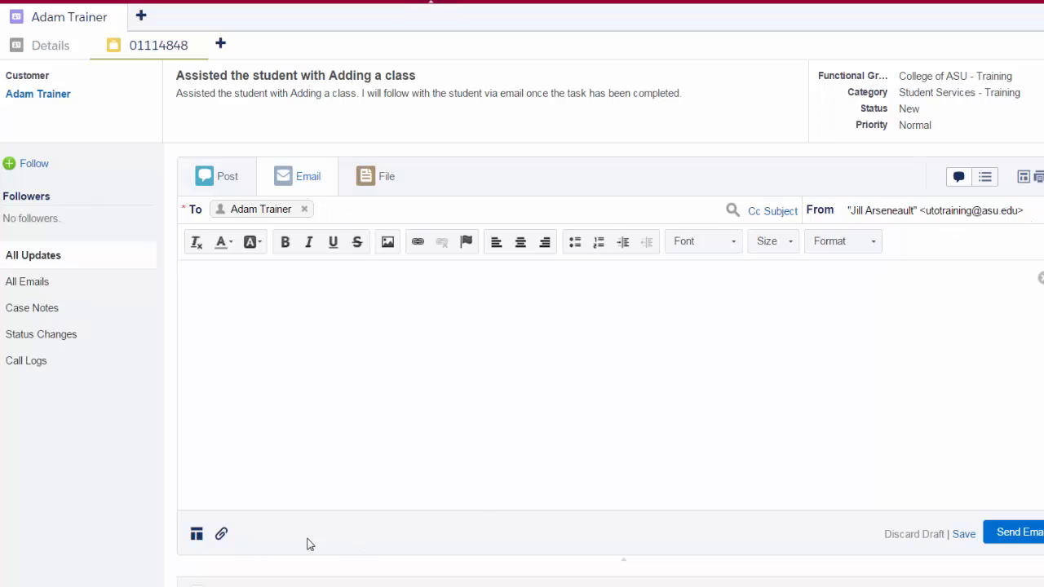
click(196, 539)
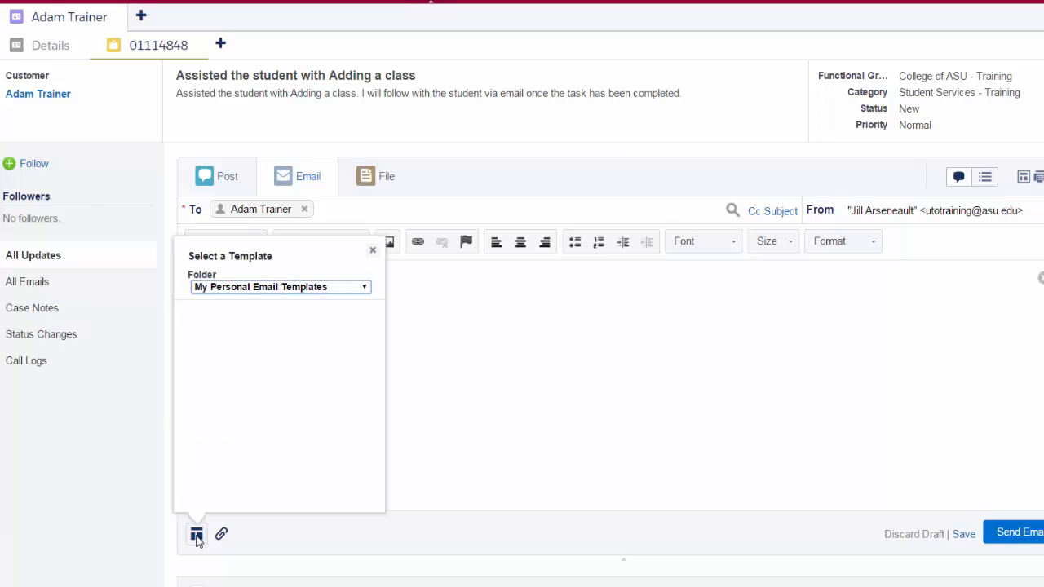
click(363, 289)
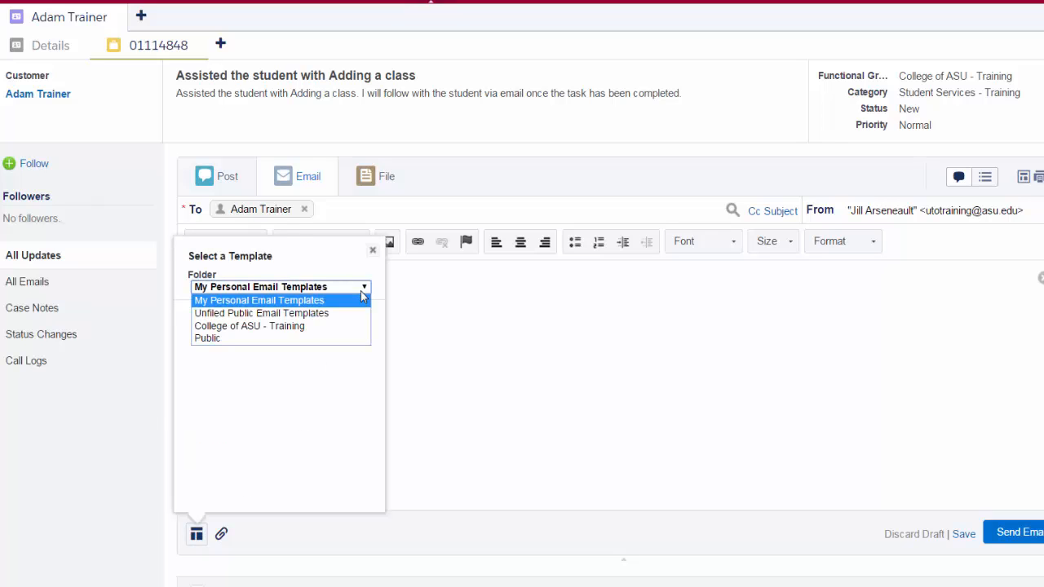
click(289, 326)
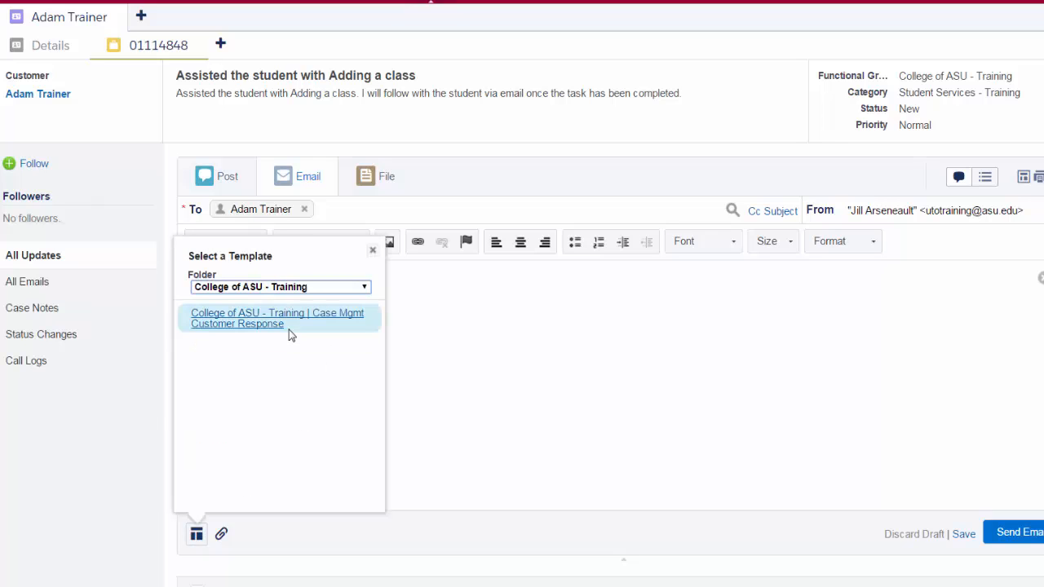
click(229, 323)
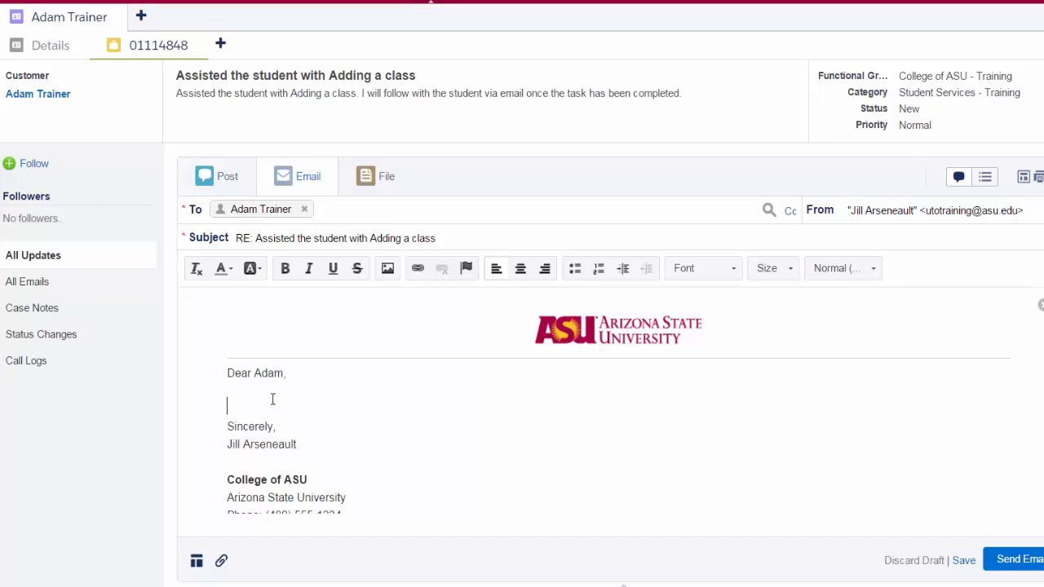
- Write "I have added your new Class." below the email's greeting and add a new line after it
text(I have added your new Class.)
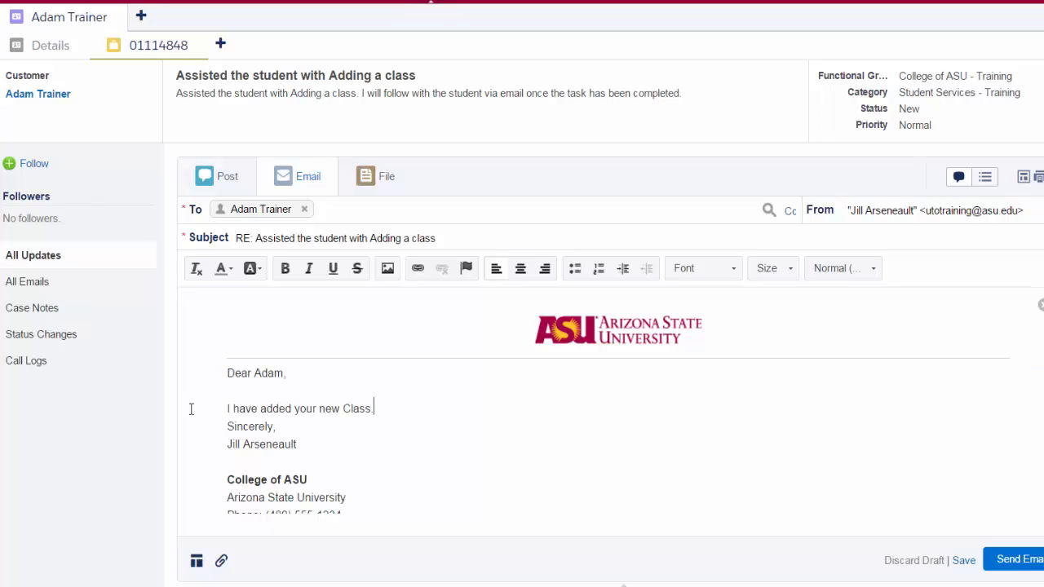
key(Return)
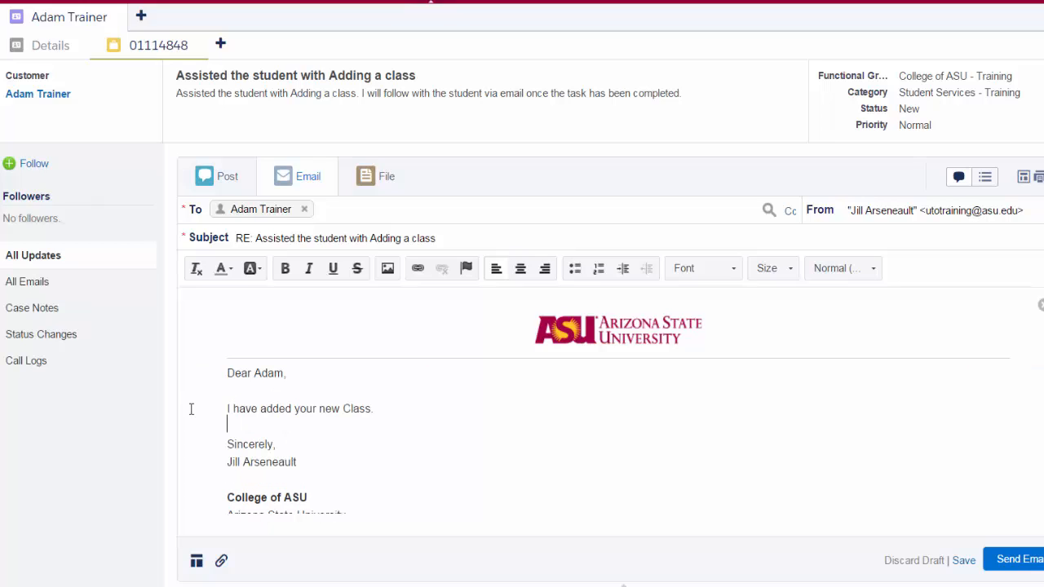
- Insert the "Seeking Assistance" Quick Text entry under the class sentence and send the email
text(;)
key(BackSpace)
text(;;)
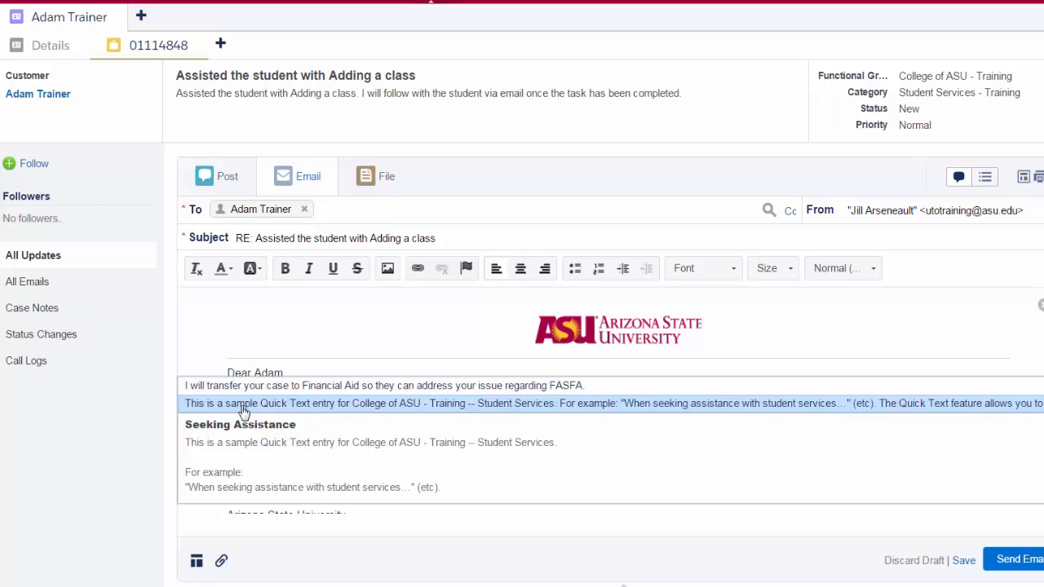
click(552, 403)
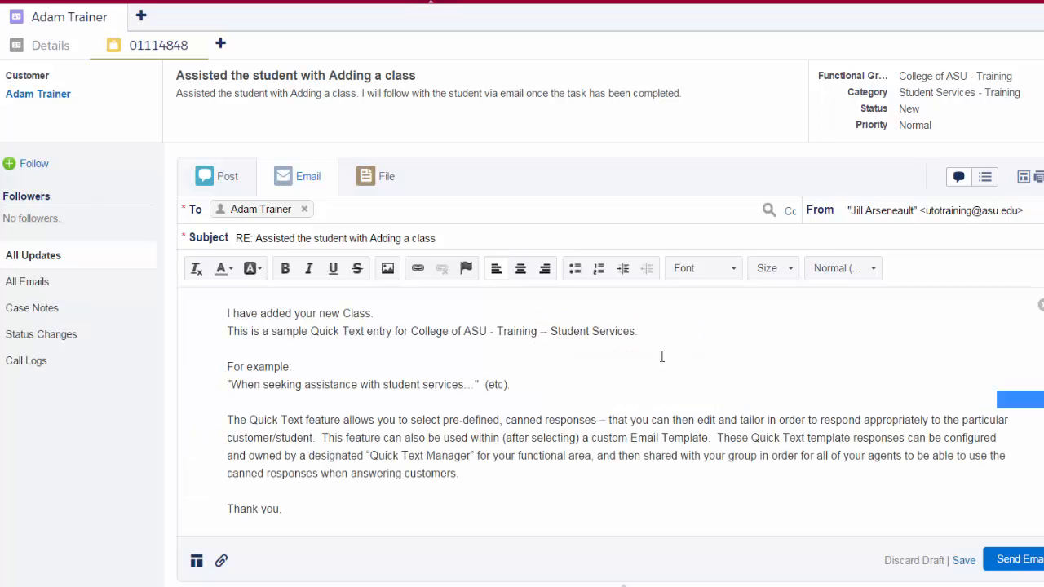
click(1026, 560)
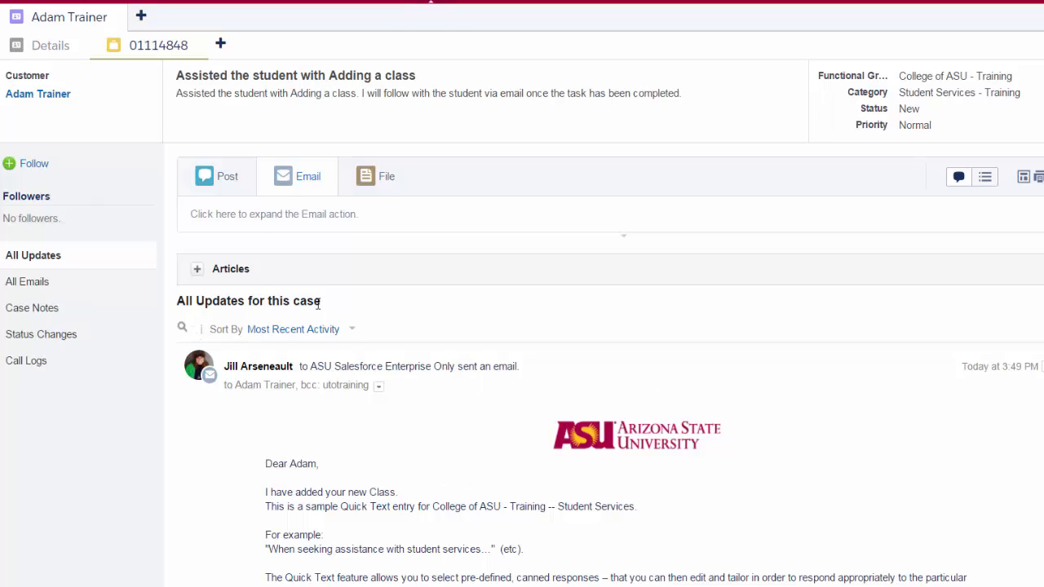
- Close the case from its detail view with the status "Closed: Resolved"
click(986, 179)
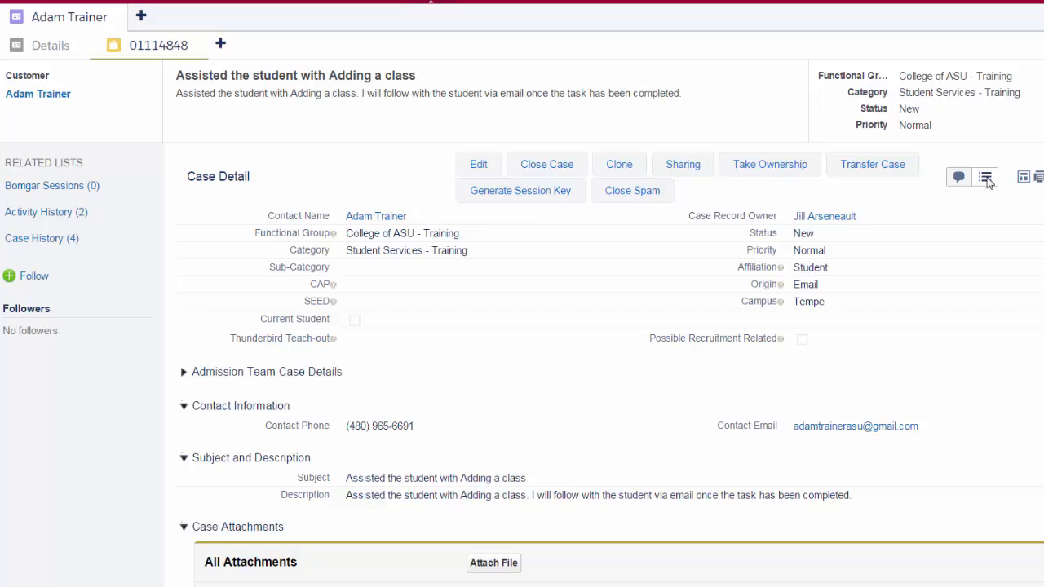
click(543, 169)
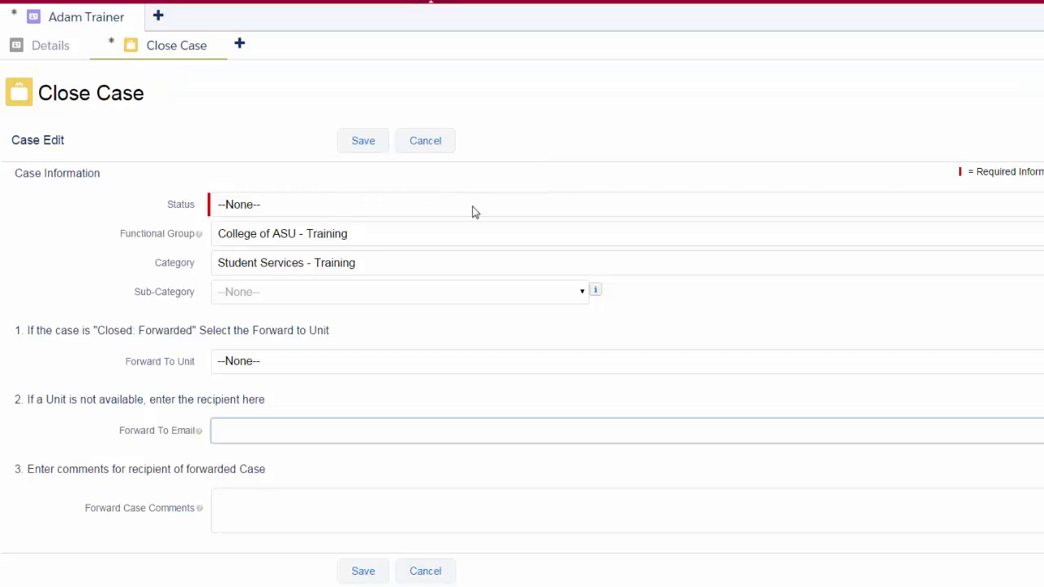
click(1027, 207)
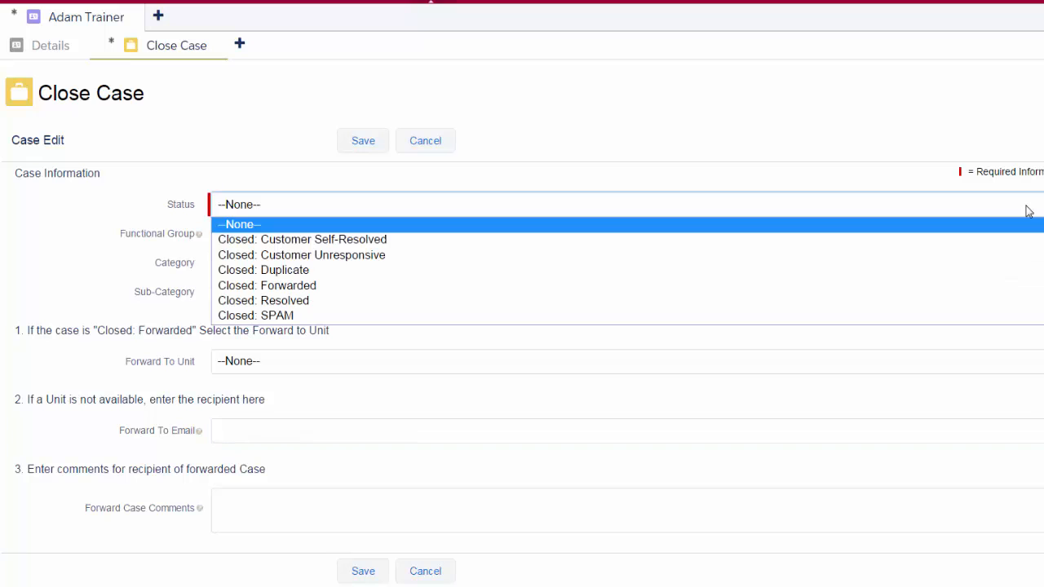
click(543, 301)
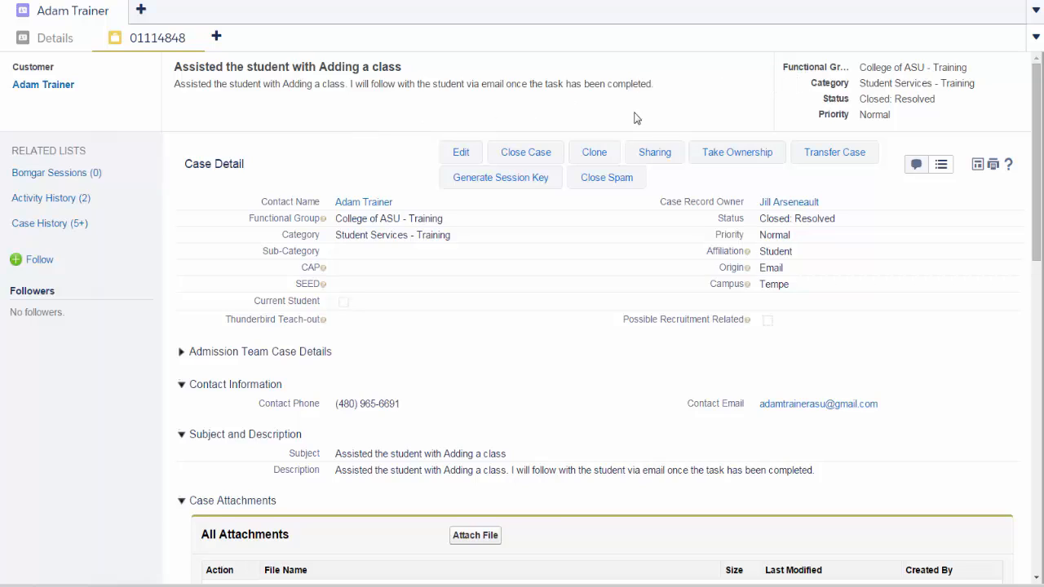
- Close all primary tabs in the console
click(1036, 13)
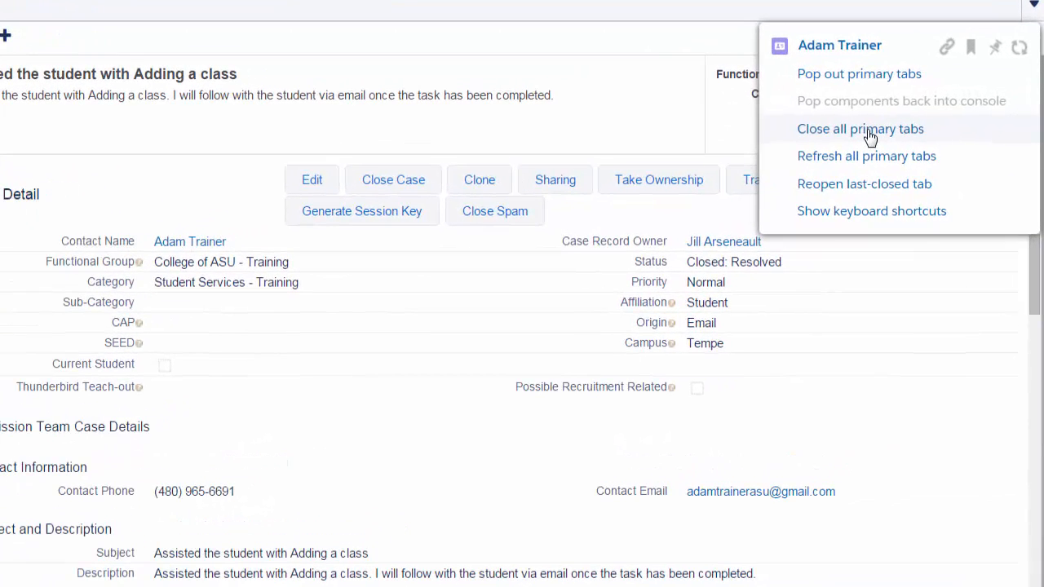
click(870, 130)
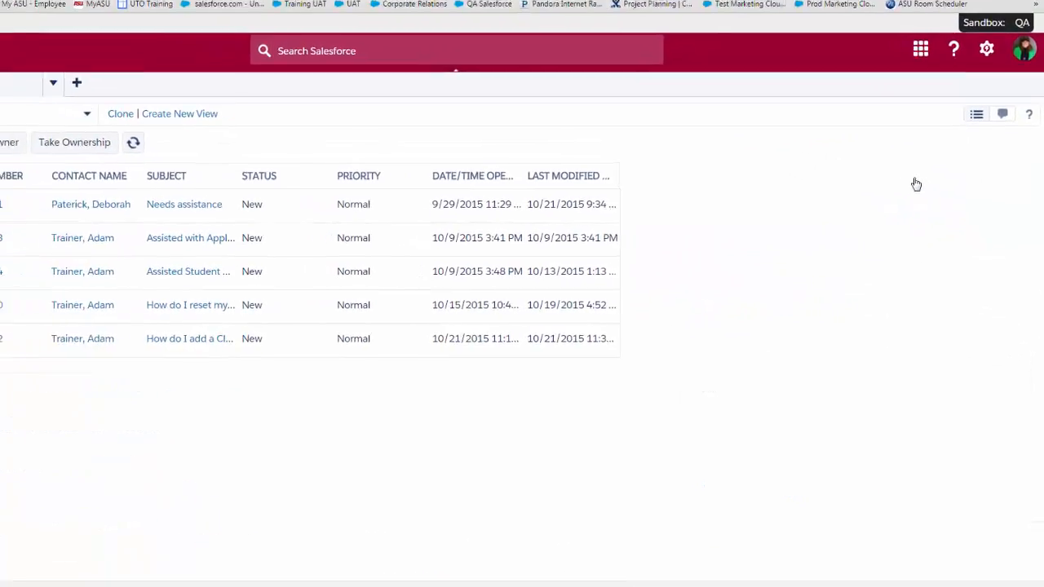